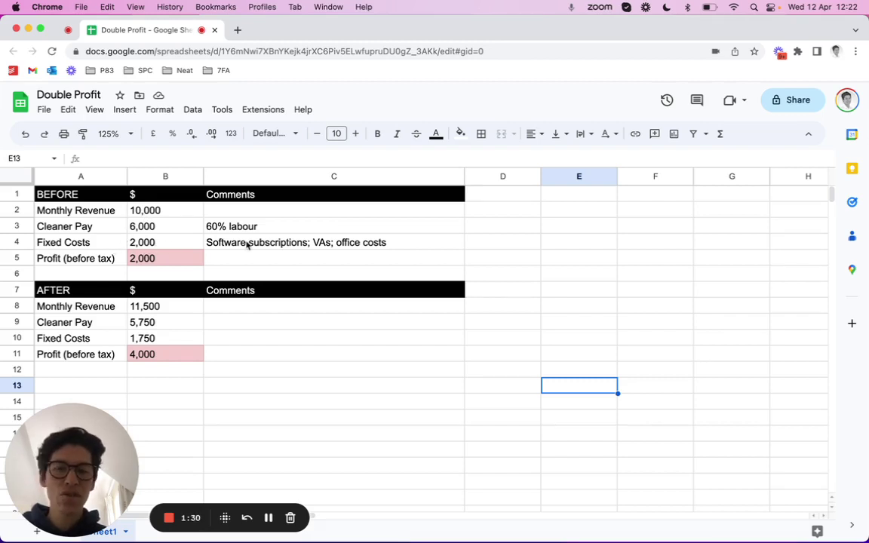
Step: Append "; marketiong / recruitment" to the BEFORE fixed costs comment in C4 and widen column C to fit the text
{"action": "left_click", "coordinate": [336, 246]}
{"action": "left_click", "coordinate": [320, 159]}
{"action": "type", "text": "; "}
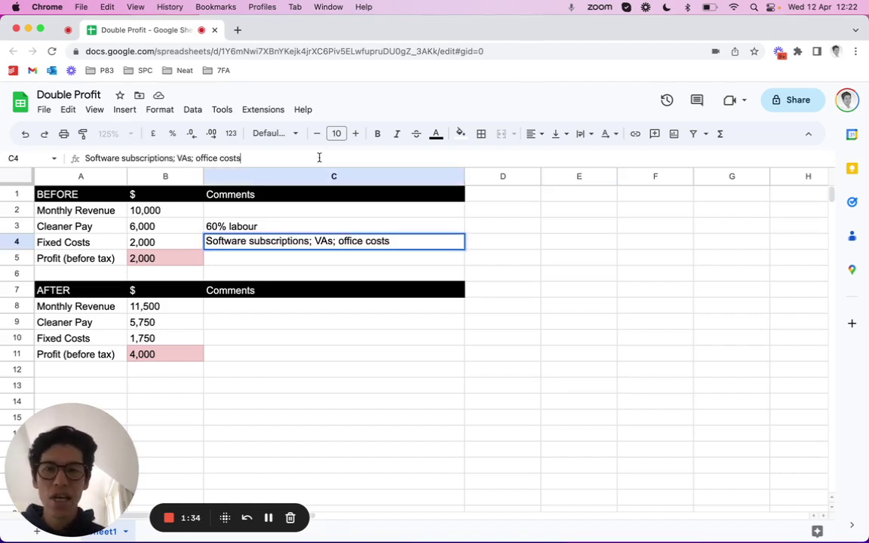
{"action": "type", "text": "mar"}
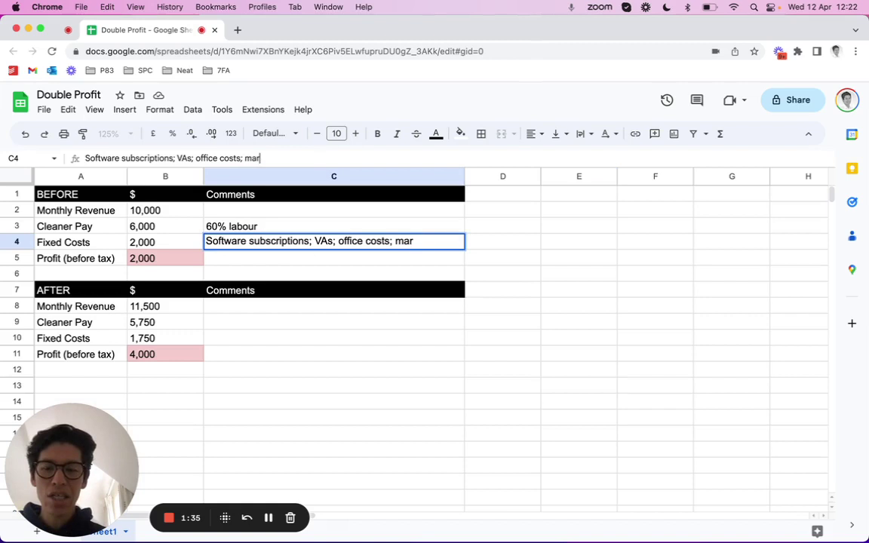
{"action": "type", "text": "ketiong / recruitme"}
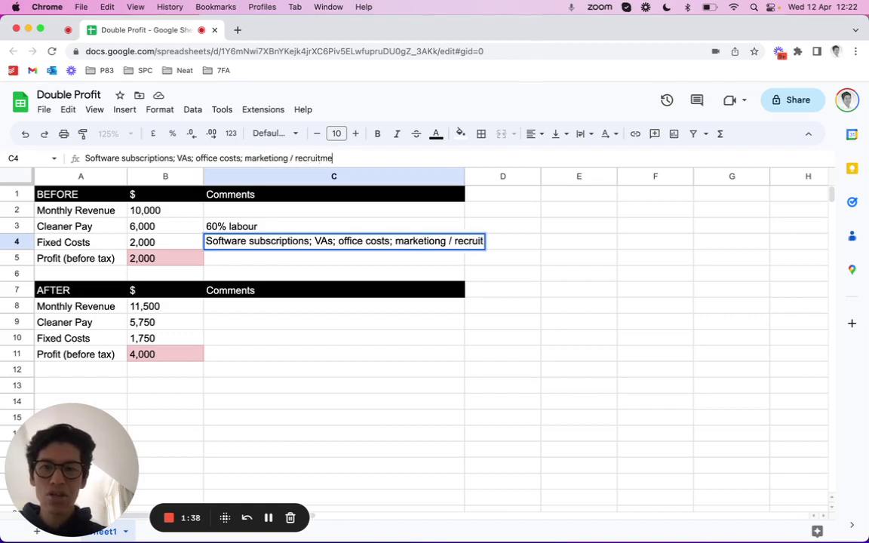
{"action": "type", "text": "nt"}
{"action": "key", "text": "Return"}
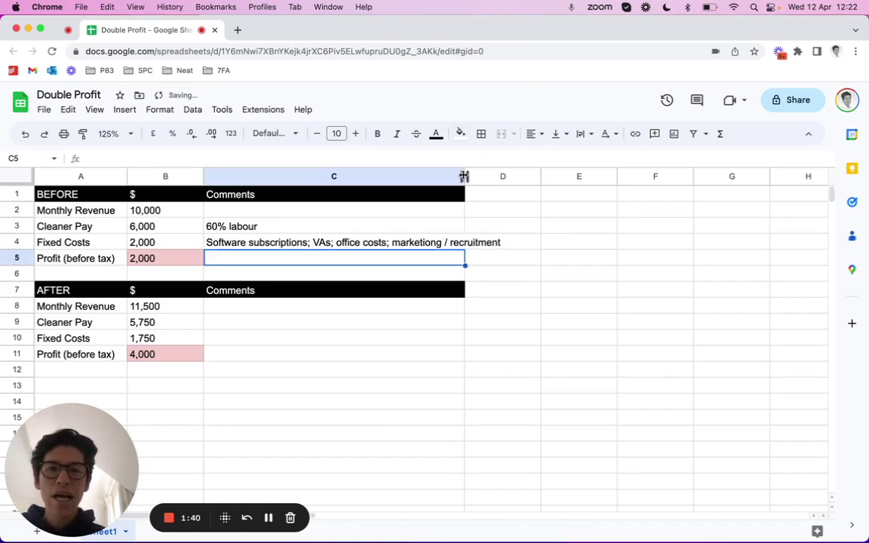
{"action": "left_click_drag", "start_coordinate": [464, 176], "coordinate": [509, 176]}
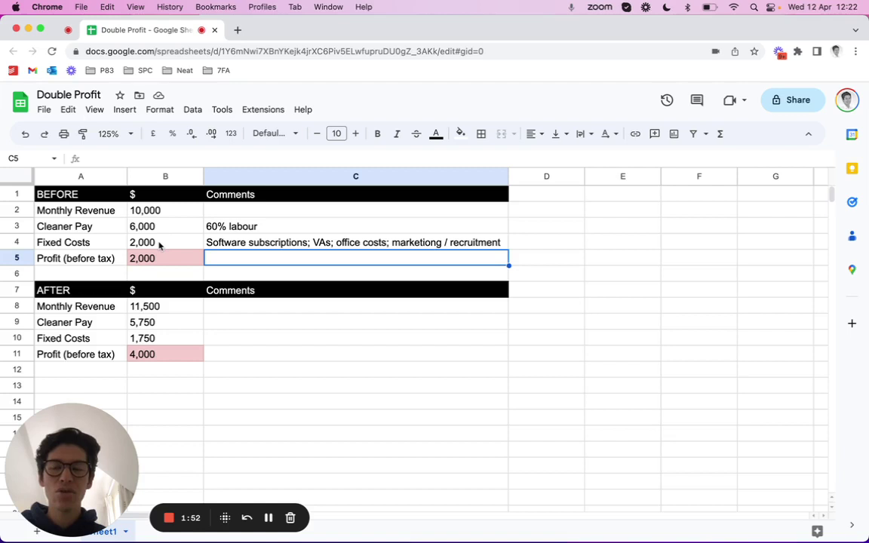
Step: Add the comment "20% profit margin" beside the BEFORE profit in C5
{"action": "left_click", "coordinate": [154, 263]}
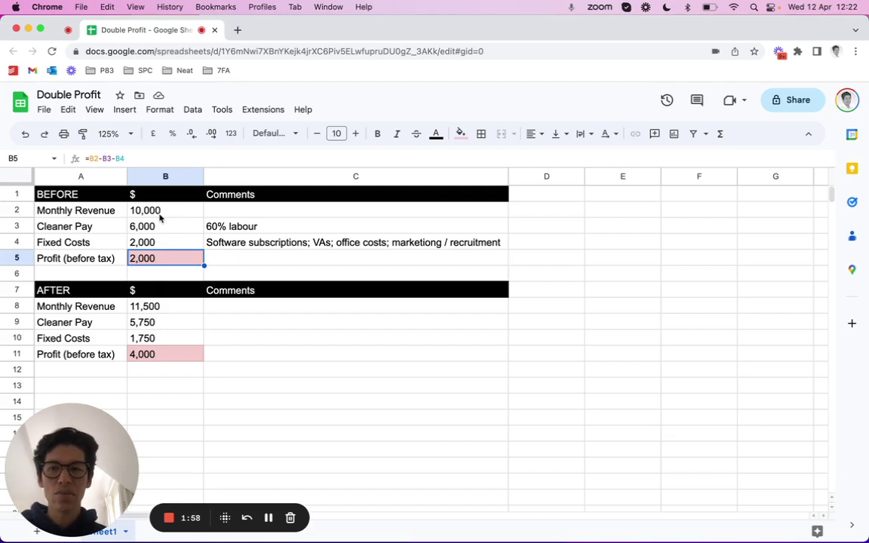
{"action": "left_click", "coordinate": [211, 258]}
{"action": "type", "text": "20% "}
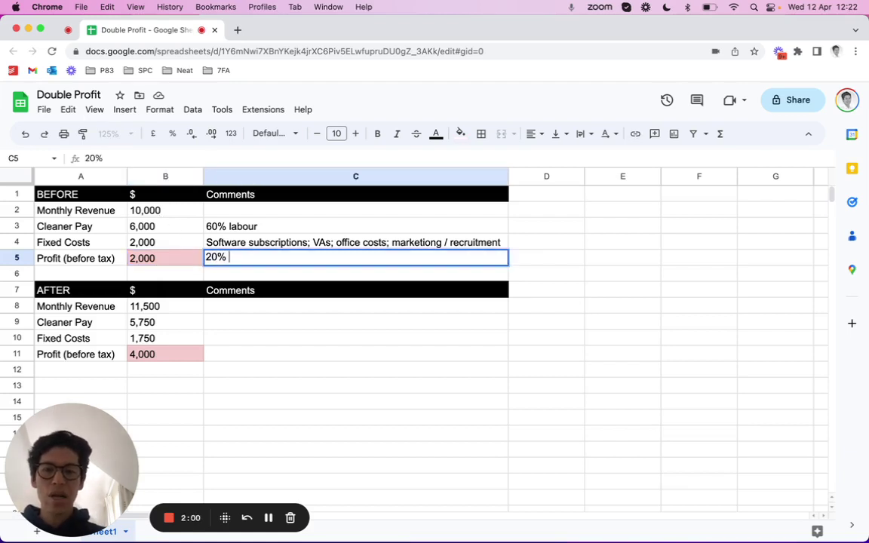
{"action": "type", "text": "profit margin"}
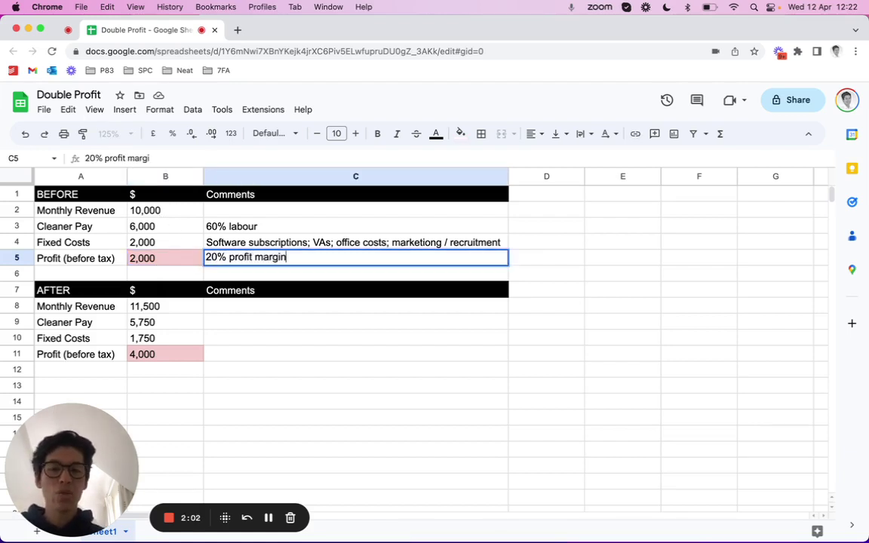
{"action": "key", "text": "Return"}
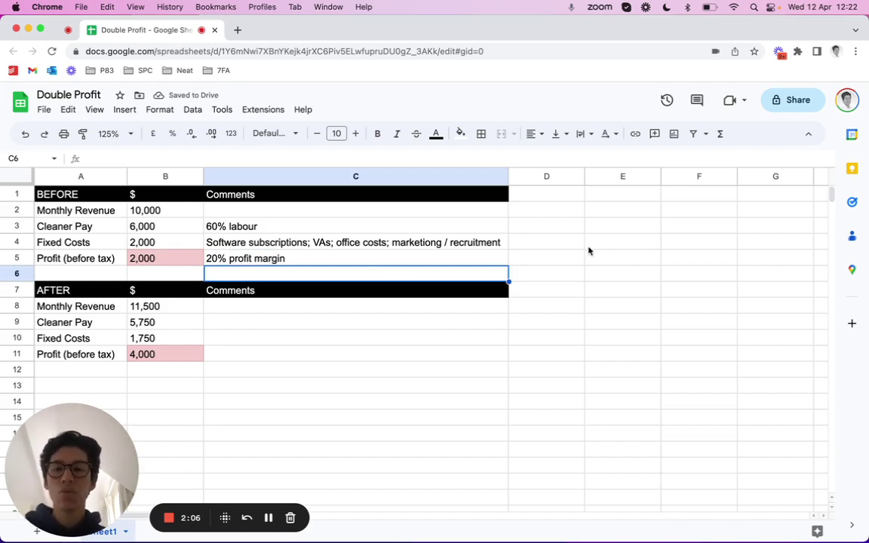
Step: Correct the misspelled word in the BEFORE fixed costs comment in C4 to "marketing"
{"action": "left_click", "coordinate": [411, 258]}
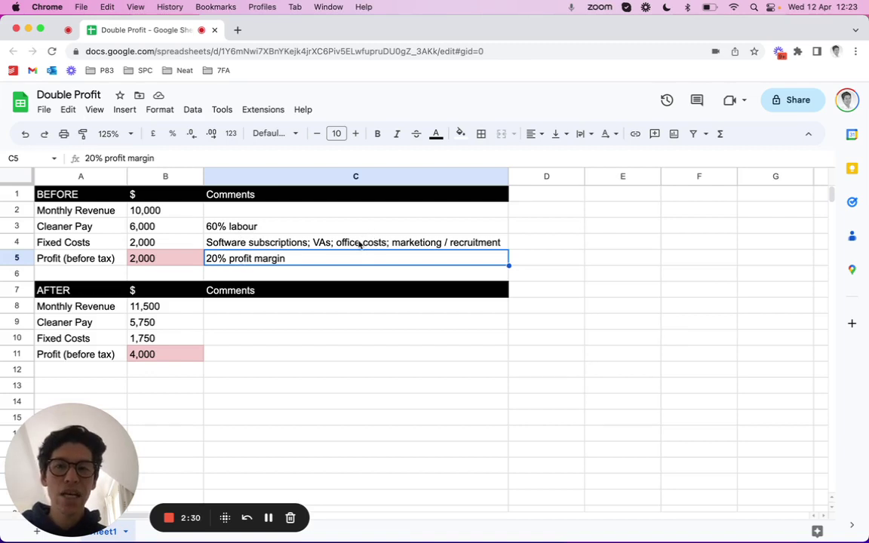
{"action": "left_click", "coordinate": [332, 243]}
{"action": "left_click", "coordinate": [277, 158]}
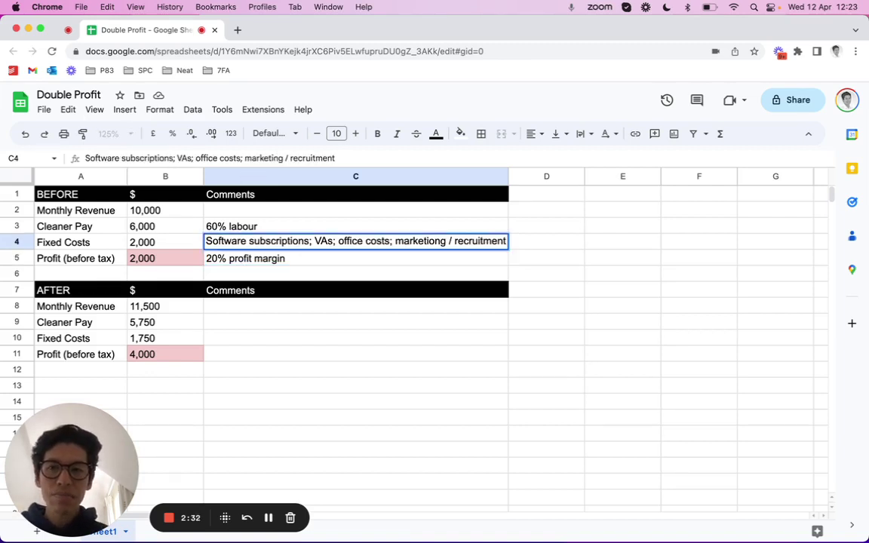
{"action": "key", "text": "BackSpace"}
{"action": "key", "text": "Return"}
{"action": "left_click", "coordinate": [277, 373]}
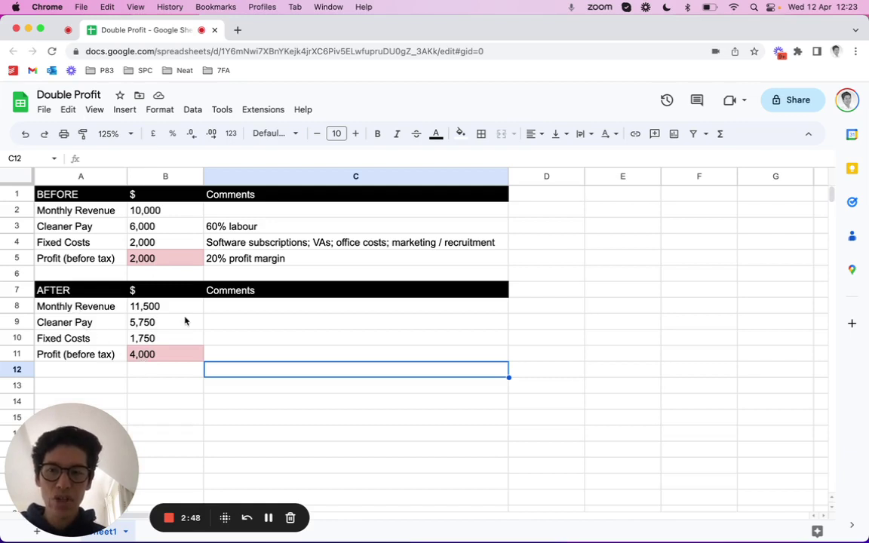
Step: Add the comment "15% price increase" beside the AFTER monthly revenue in C8
{"action": "left_click", "coordinate": [160, 310]}
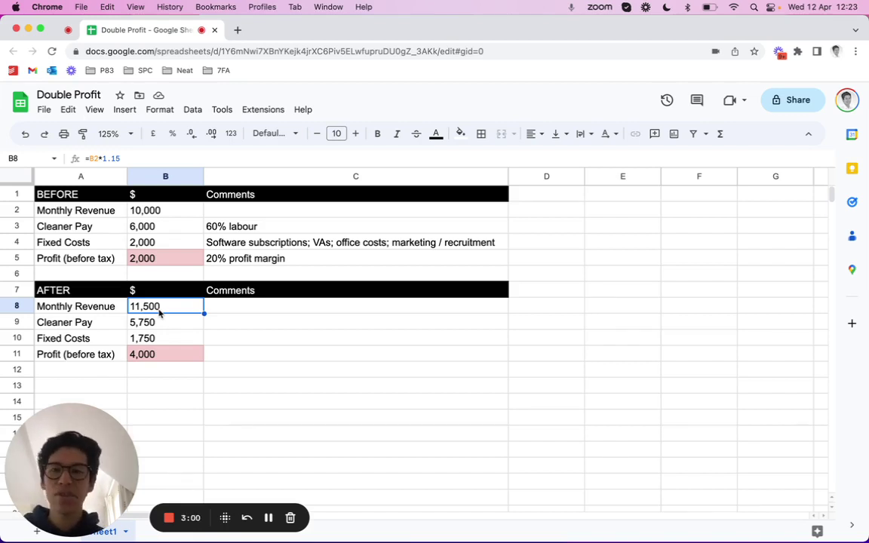
{"action": "left_click", "coordinate": [245, 316]}
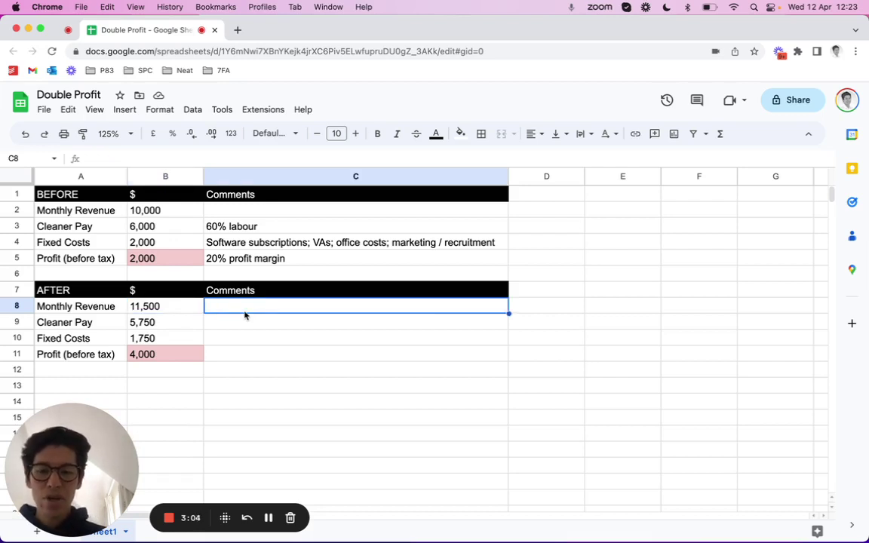
{"action": "type", "text": "15% p"}
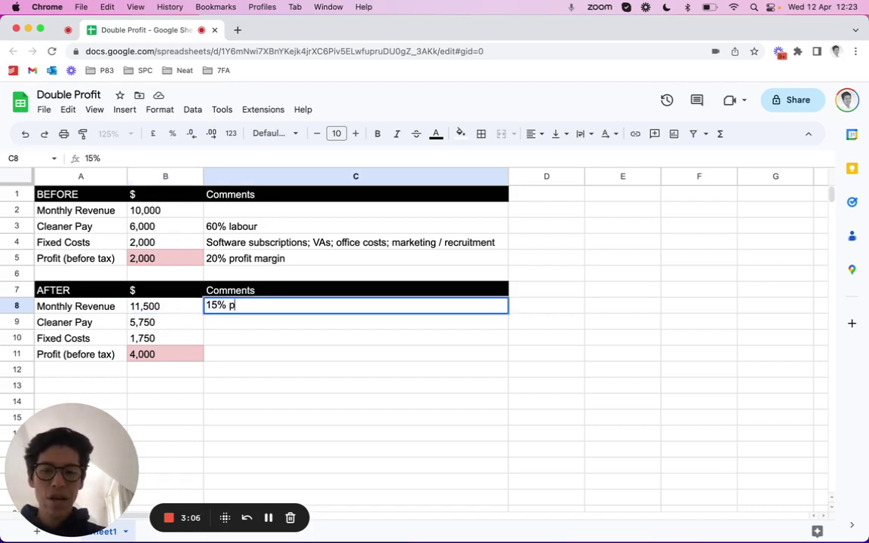
{"action": "type", "text": "rice increa"}
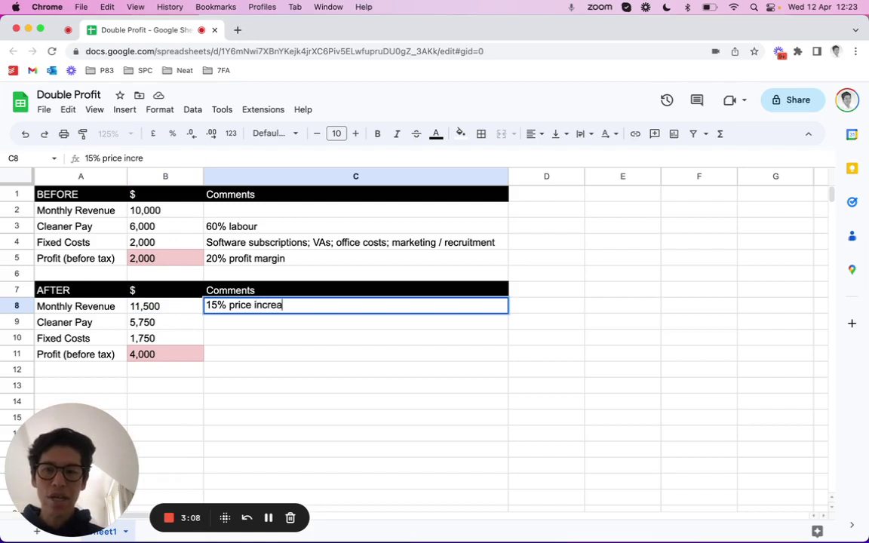
{"action": "type", "text": "se"}
{"action": "key", "text": "Return"}
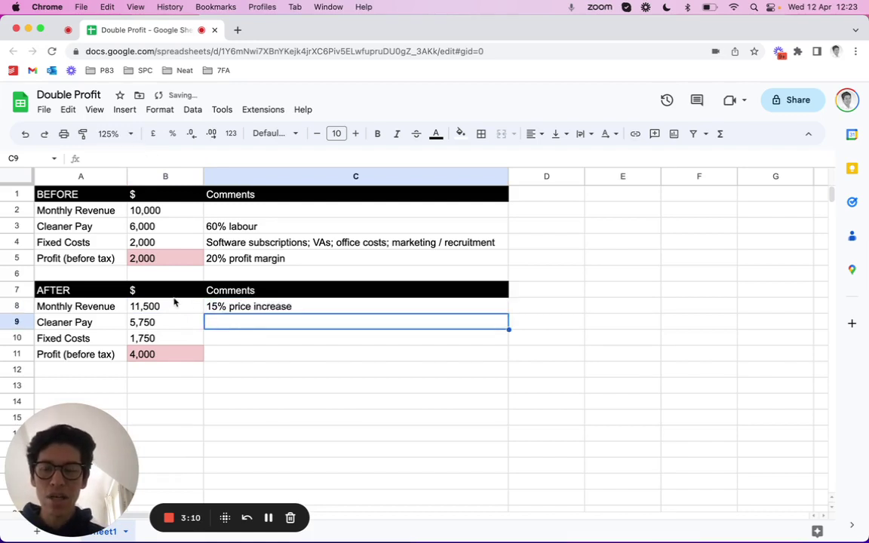
{"action": "left_click", "coordinate": [151, 211]}
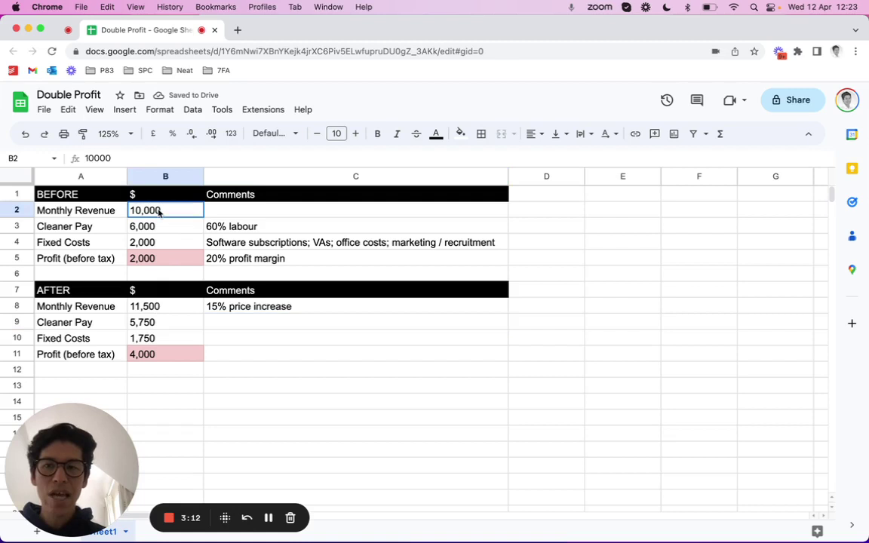
{"action": "left_click", "coordinate": [169, 307]}
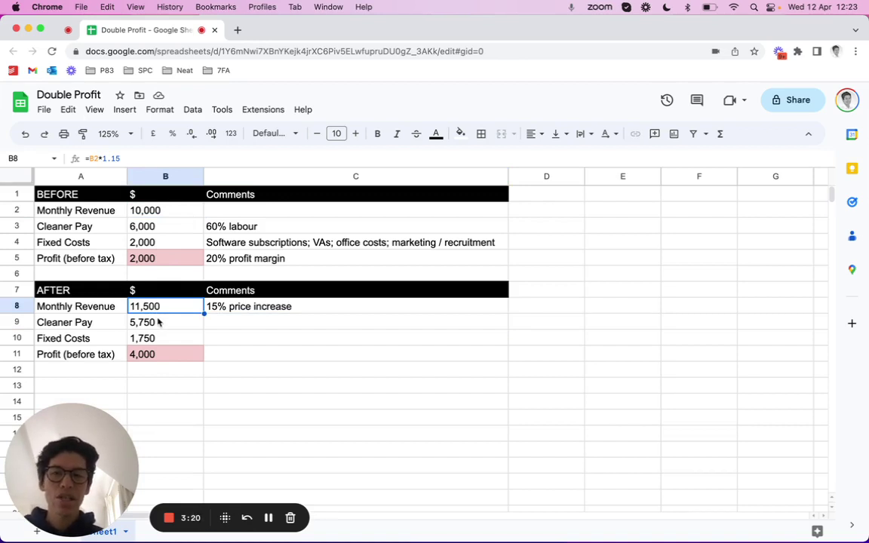
{"action": "left_click", "coordinate": [230, 311]}
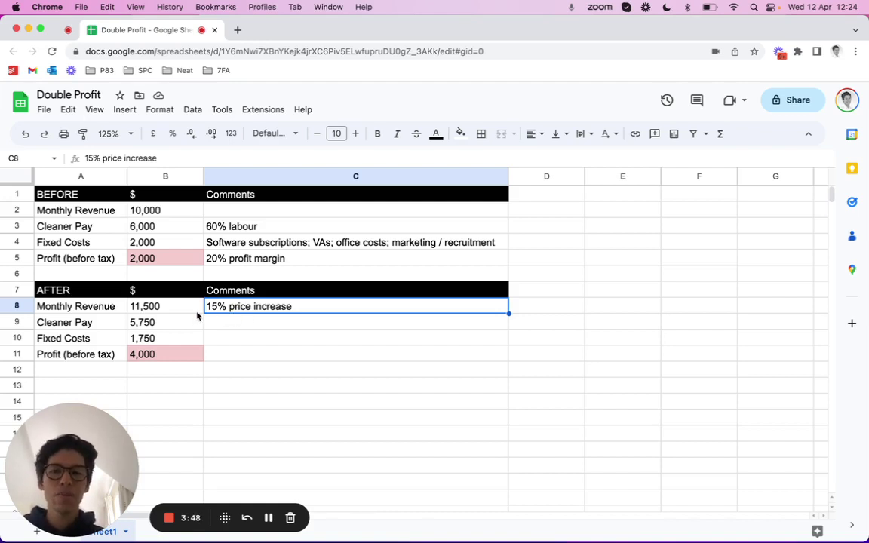
{"action": "left_click", "coordinate": [170, 311]}
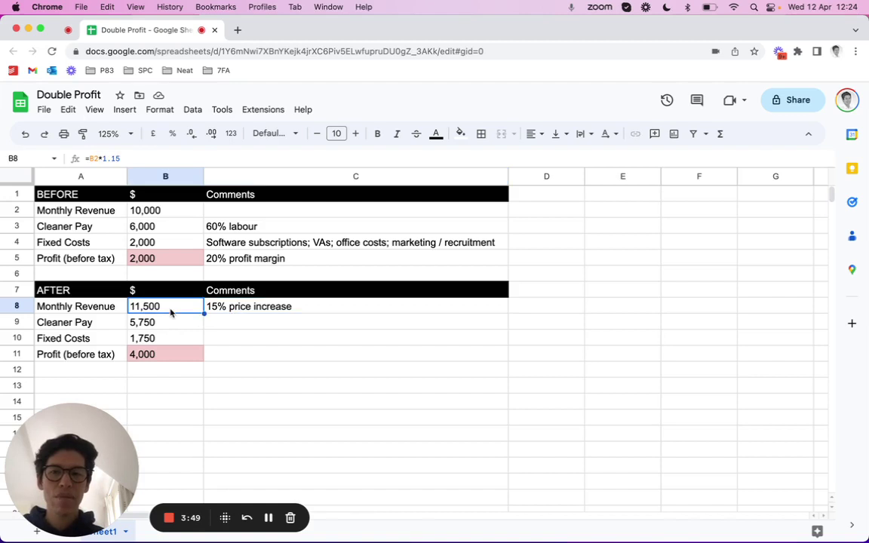
Step: Add the comment "50% labour" beside the AFTER cleaner pay in C9
{"action": "left_click", "coordinate": [221, 323]}
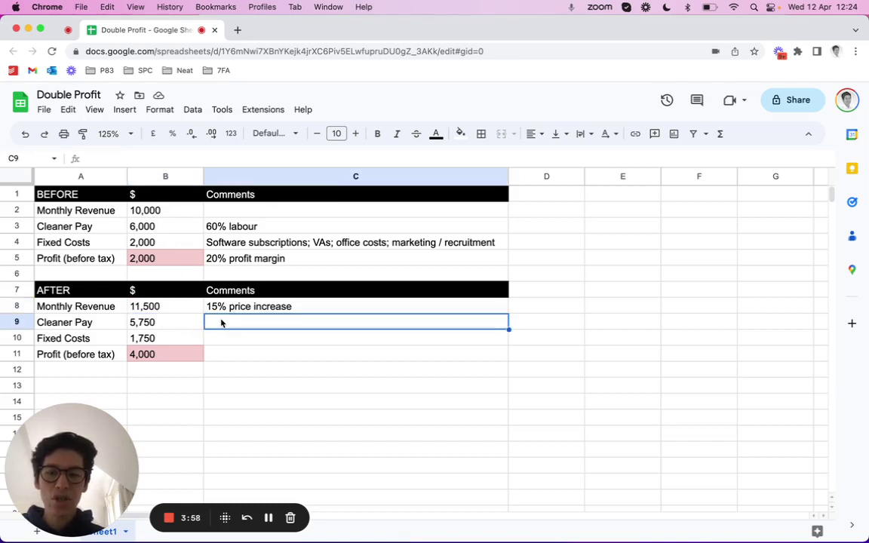
{"action": "type", "text": "50% labour"}
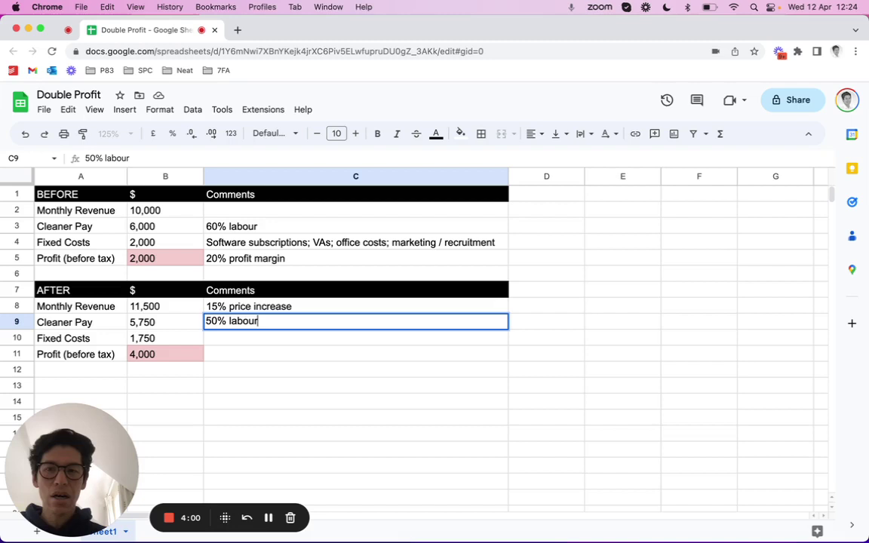
{"action": "key", "text": "Return"}
{"action": "left_click", "coordinate": [156, 325]}
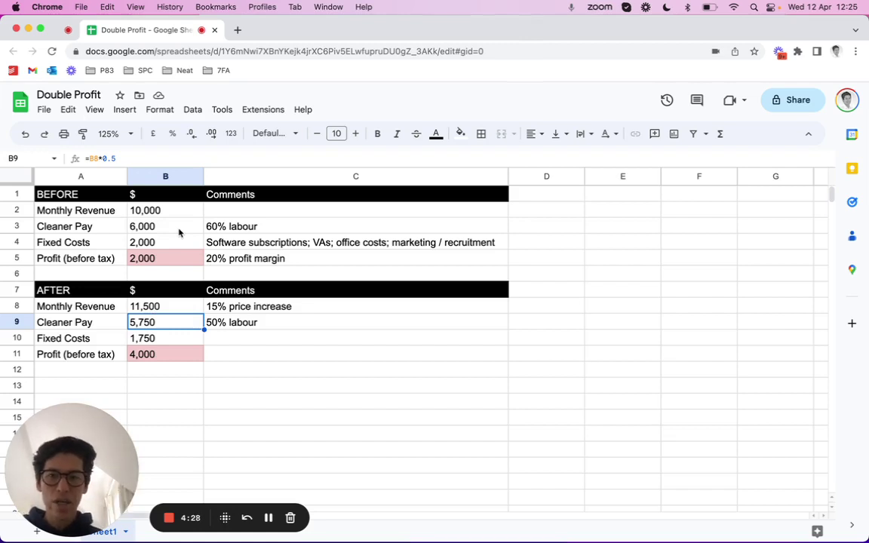
{"action": "left_click", "coordinate": [225, 310]}
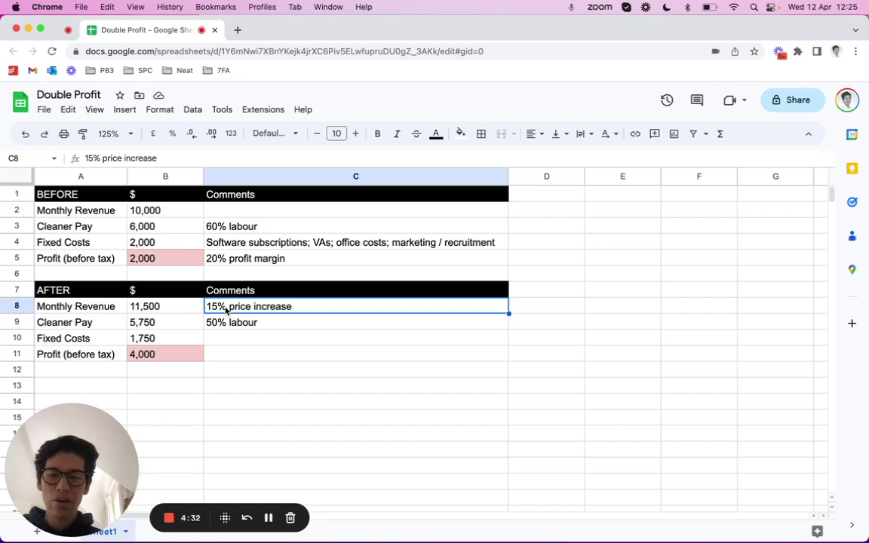
{"action": "left_click", "coordinate": [227, 323]}
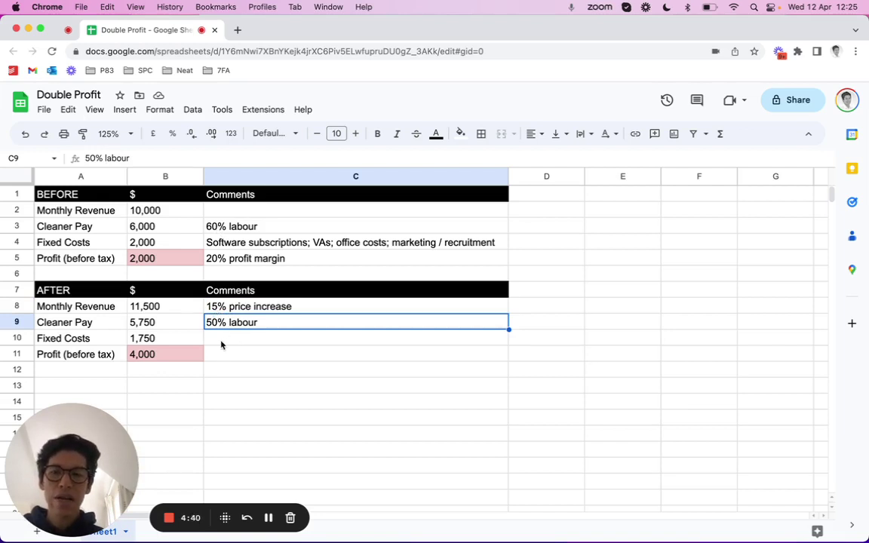
Step: Add the comment "$250 saving" beside the AFTER fixed costs in C10
{"action": "left_click", "coordinate": [221, 343]}
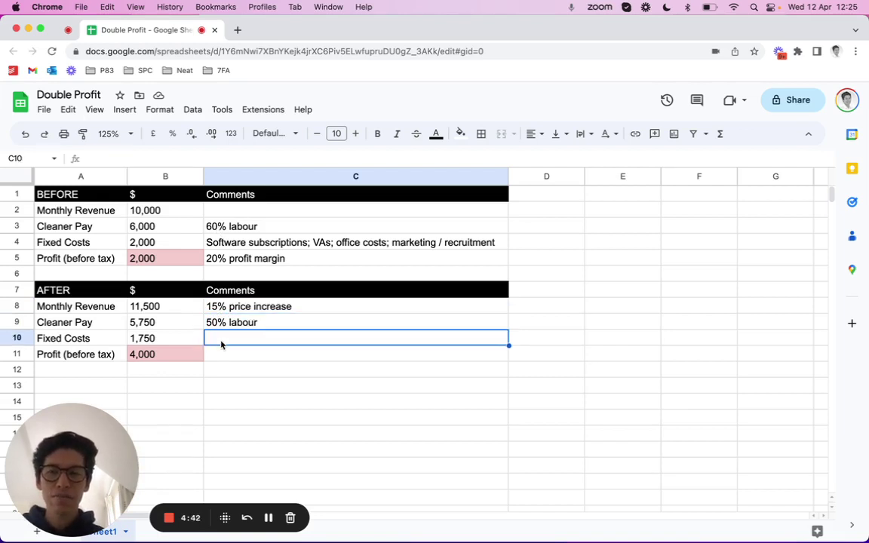
{"action": "type", "text": "$250 "}
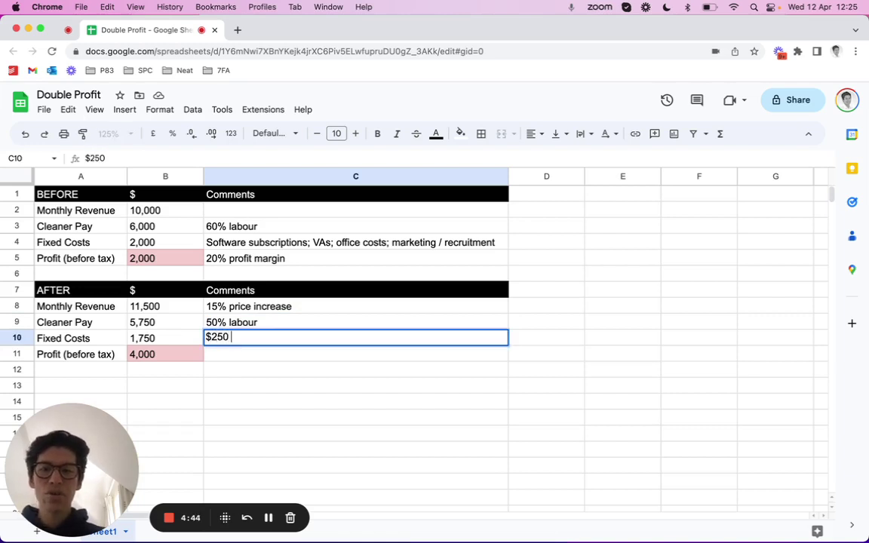
{"action": "type", "text": "saving"}
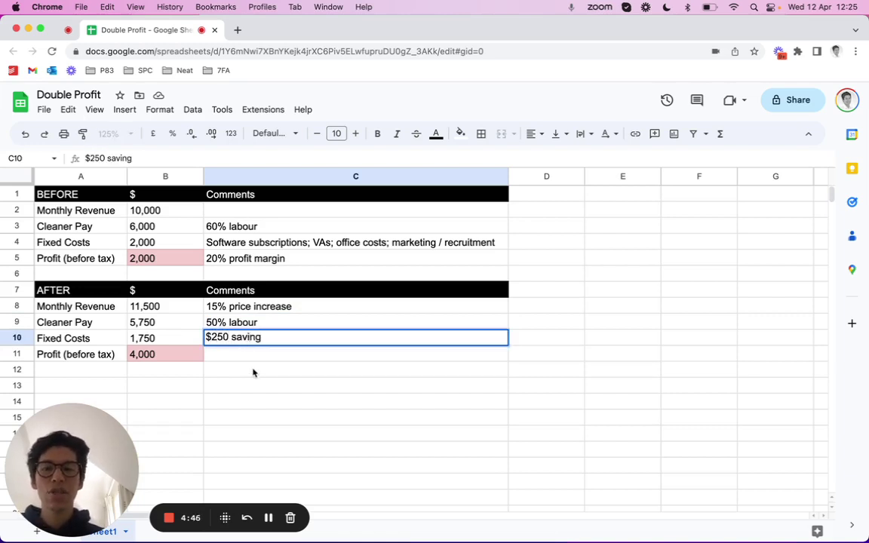
{"action": "left_click", "coordinate": [253, 371]}
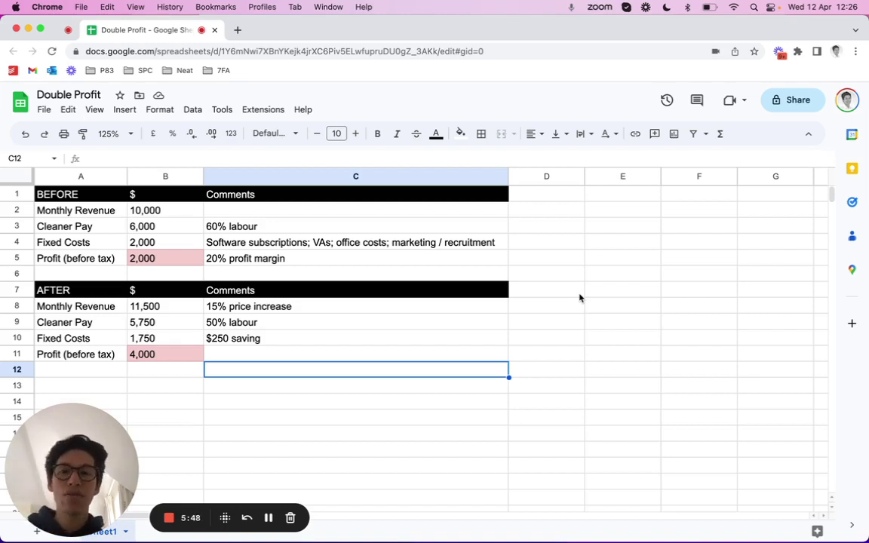
Step: Compare the BEFORE and AFTER profit cells and review the AFTER revenue, cleaner pay and fixed costs behind the AFTER profit
{"action": "left_click", "coordinate": [312, 348]}
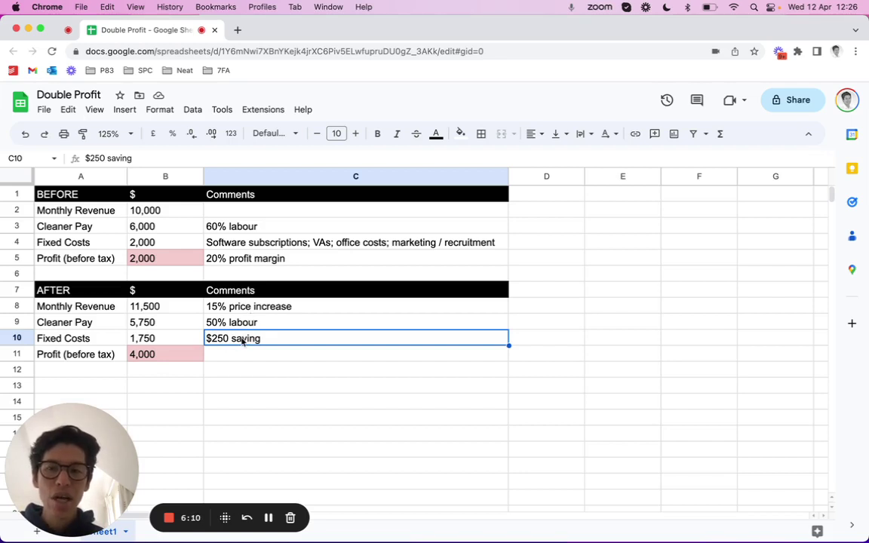
{"action": "left_click", "coordinate": [156, 262]}
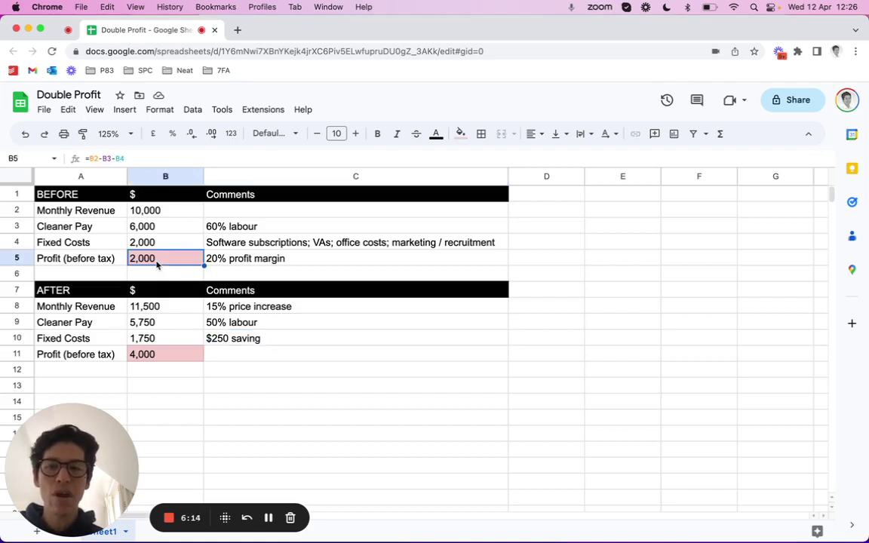
{"action": "left_click", "coordinate": [151, 356]}
{"action": "left_click", "coordinate": [158, 308]}
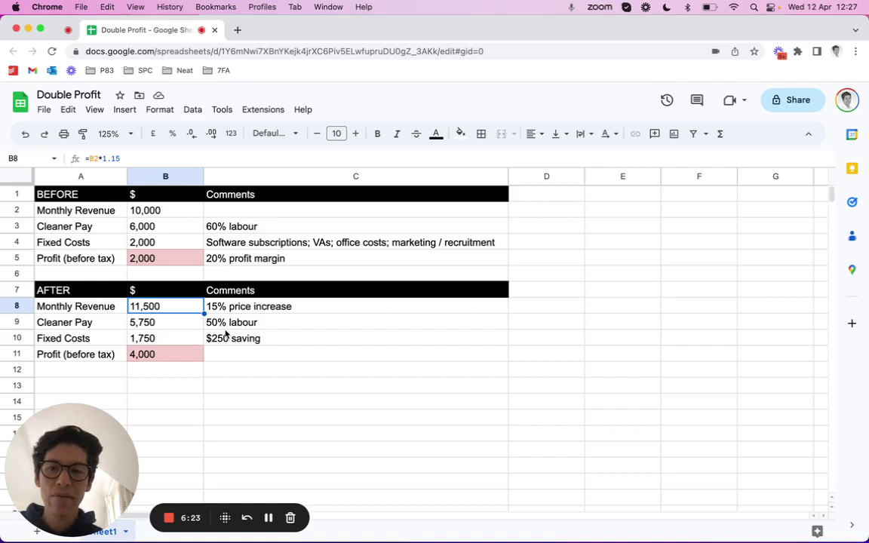
{"action": "key", "text": "Down"}
{"action": "key", "text": "Down"}
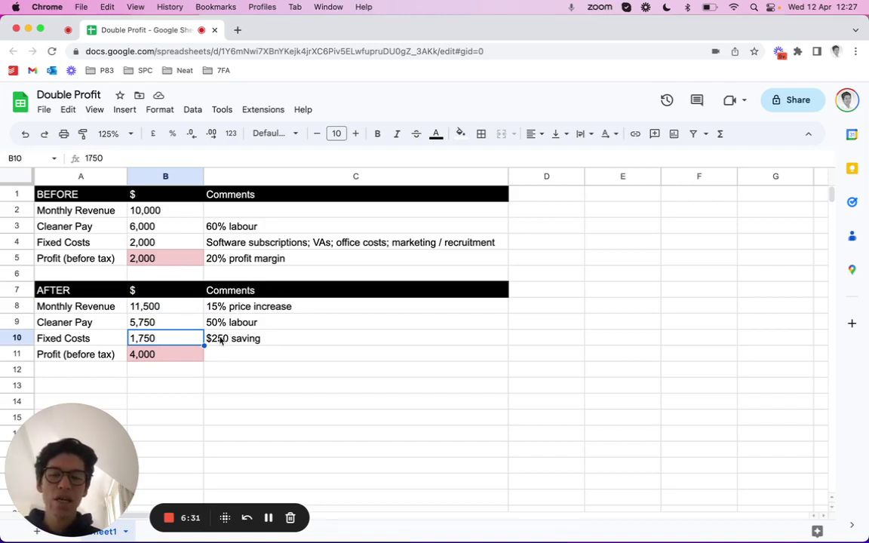
{"action": "left_click", "coordinate": [161, 356]}
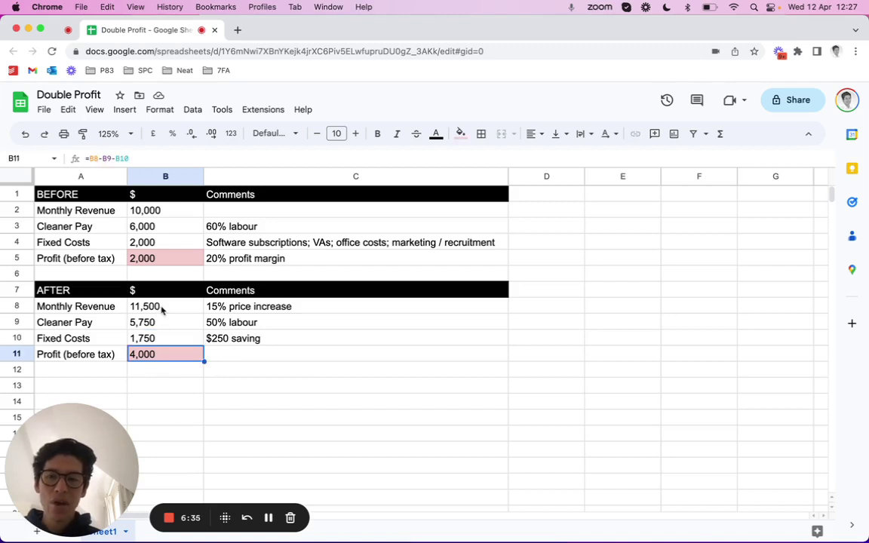